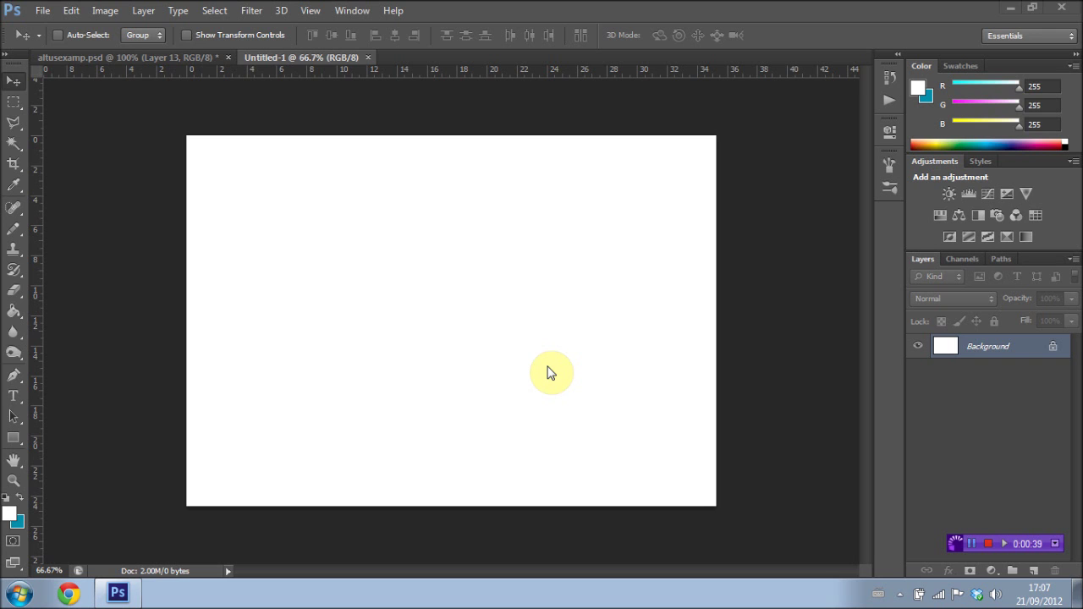
# Add a new empty layer, keeping the default name Layer 1, above the white Background.
pyautogui.click(143, 10)
pyautogui.moveTo(150, 18)
pyautogui.click(370, 44)
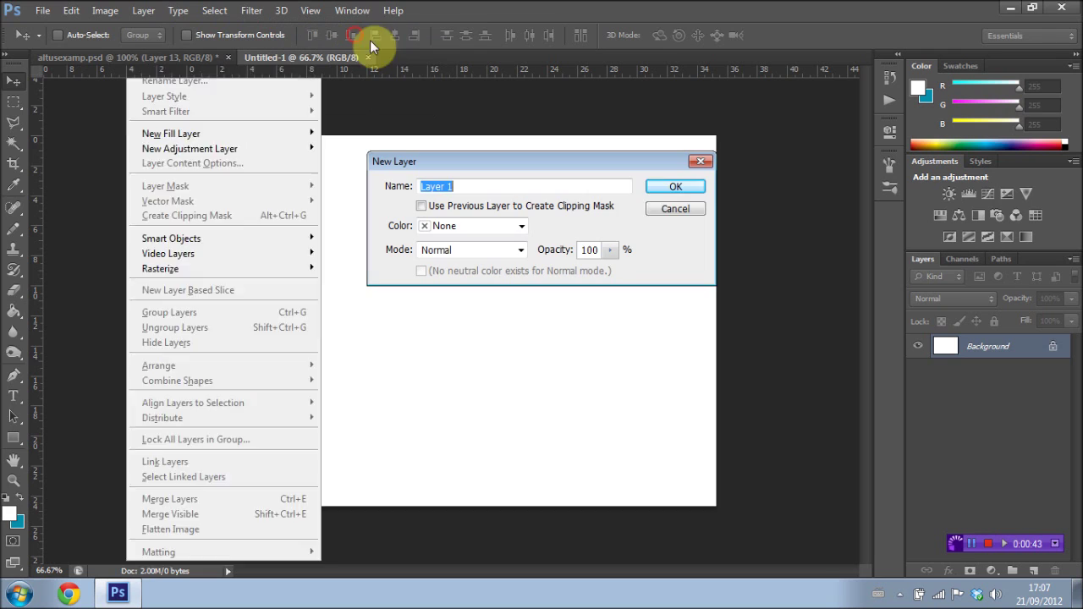
pyautogui.click(669, 186)
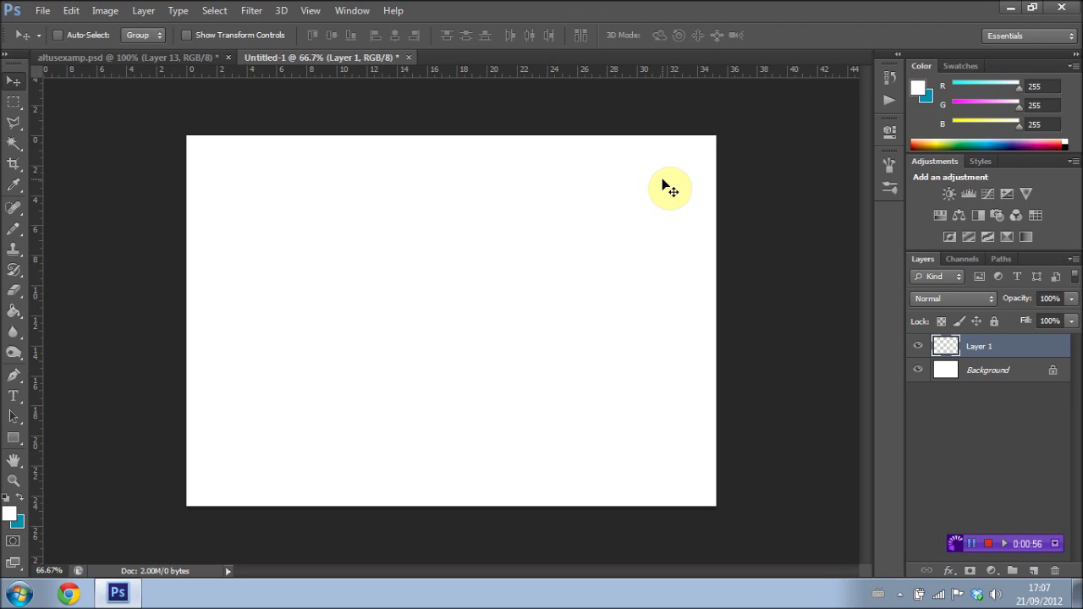
# Lasso a four-cornered selection in the upper left, fill it teal, then deselect.
pyautogui.click(13, 123)
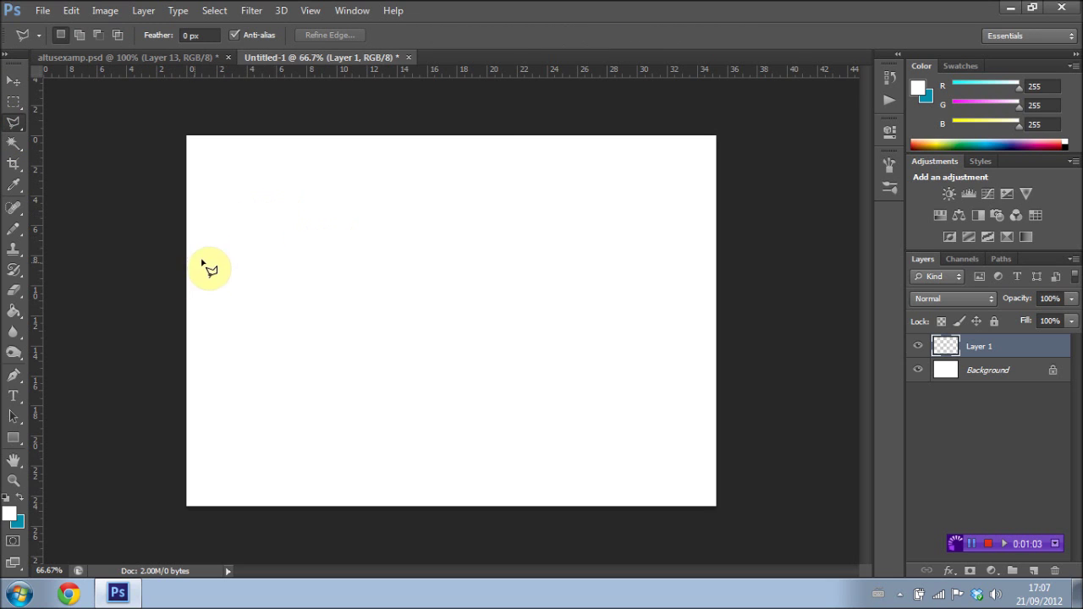
pyautogui.click(228, 250)
pyautogui.click(291, 165)
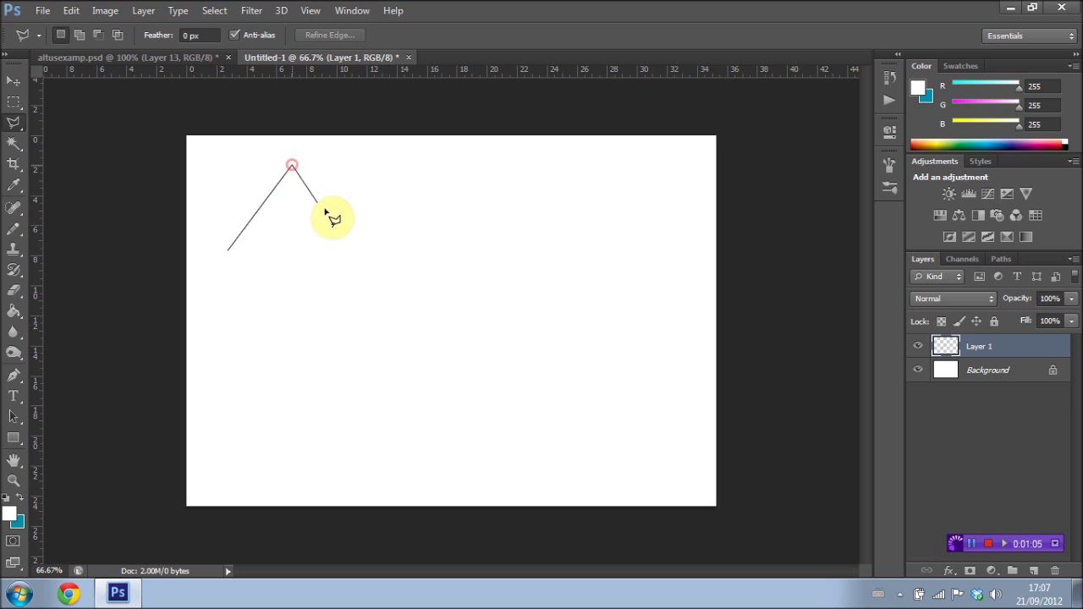
pyautogui.click(419, 295)
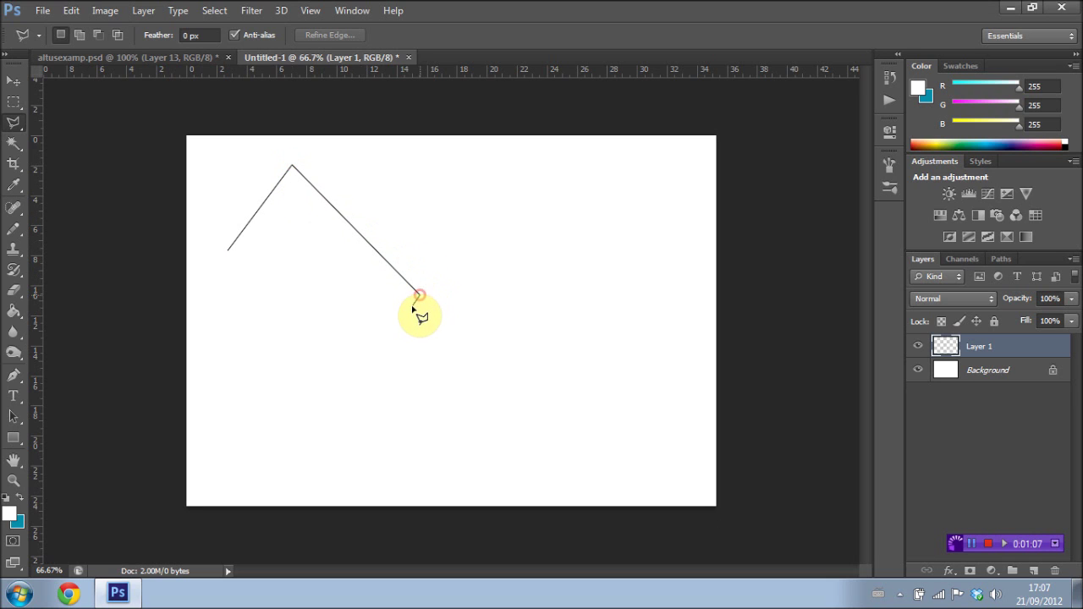
pyautogui.click(399, 318)
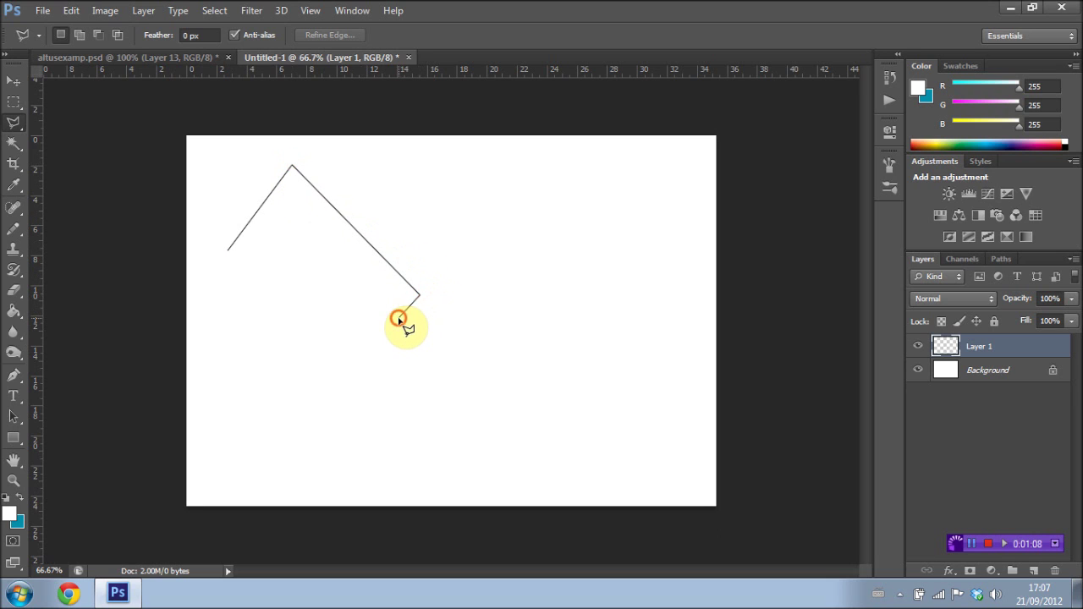
pyautogui.click(229, 253)
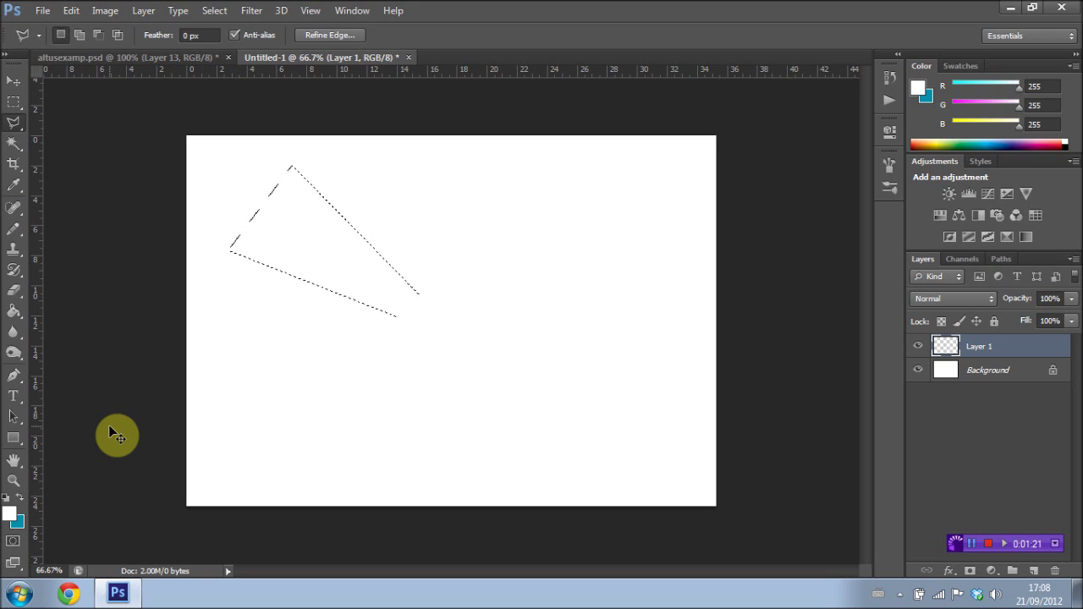
pyautogui.hotkey('ctrl', 'BackSpace')
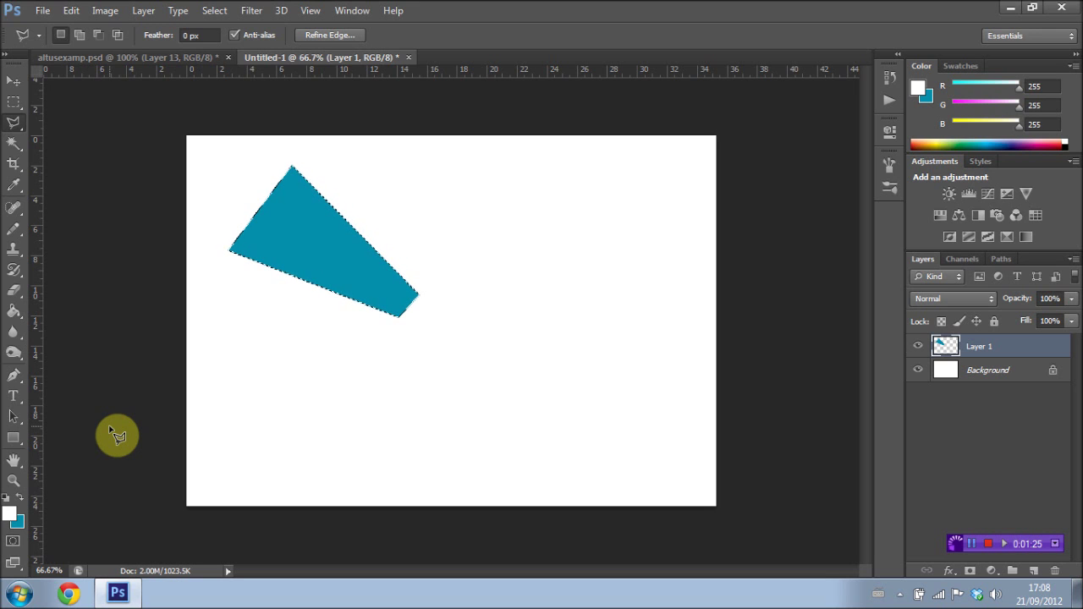
pyautogui.hotkey('ctrl', 'd')
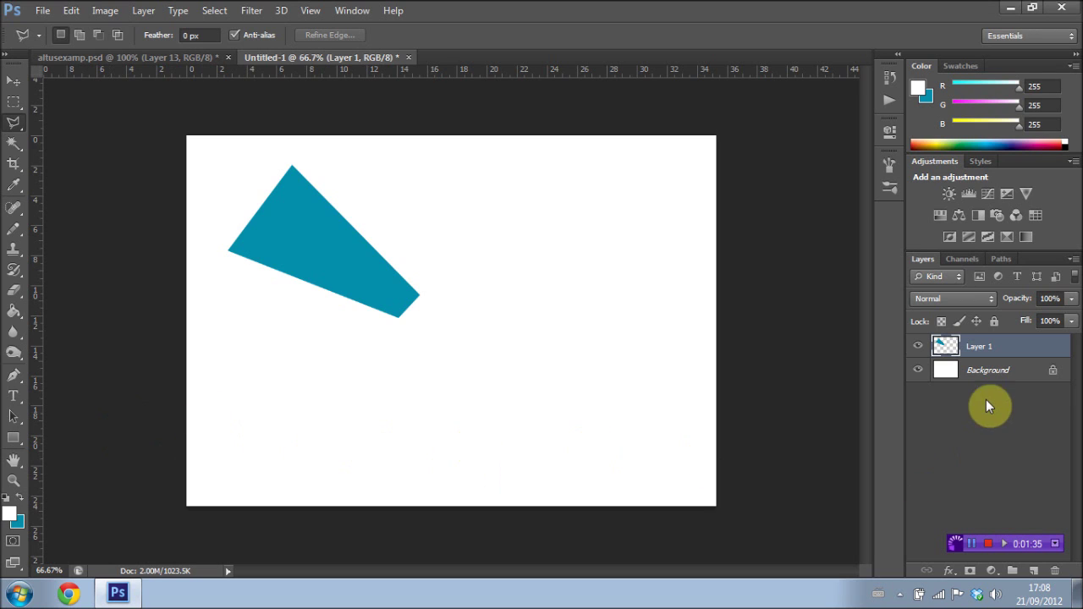
# Create a new Layer 2 above the Background, beneath Layer 1.
pyautogui.click(978, 371)
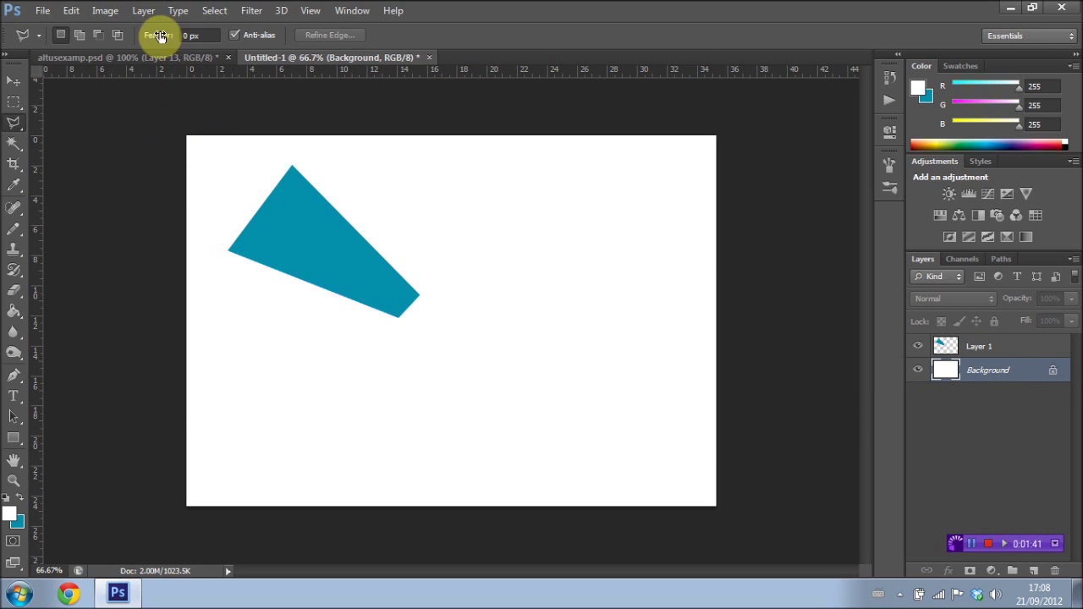
pyautogui.click(144, 10)
pyautogui.moveTo(169, 29)
pyautogui.click(364, 32)
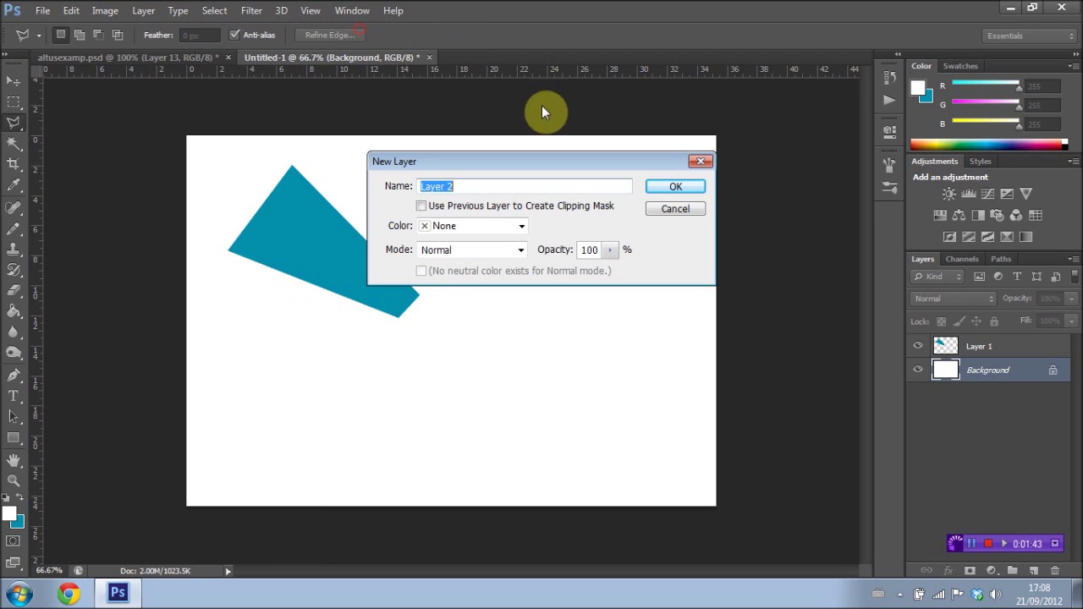
pyautogui.click(695, 188)
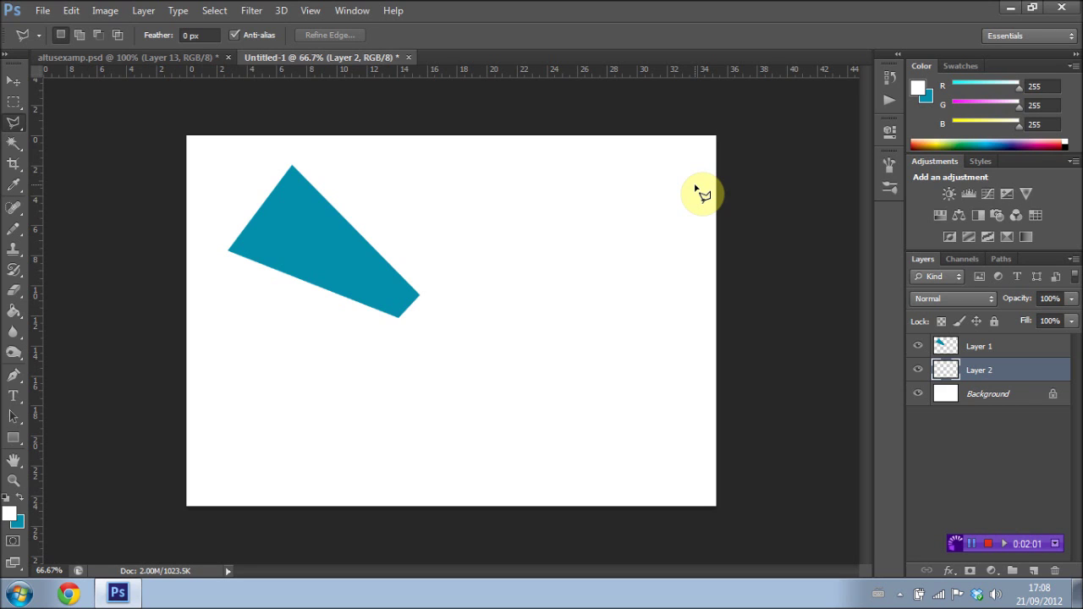
# Lasso a four-sided panel folding down from the first shape, fill it teal, and deselect.
pyautogui.click(380, 291)
pyautogui.click(398, 313)
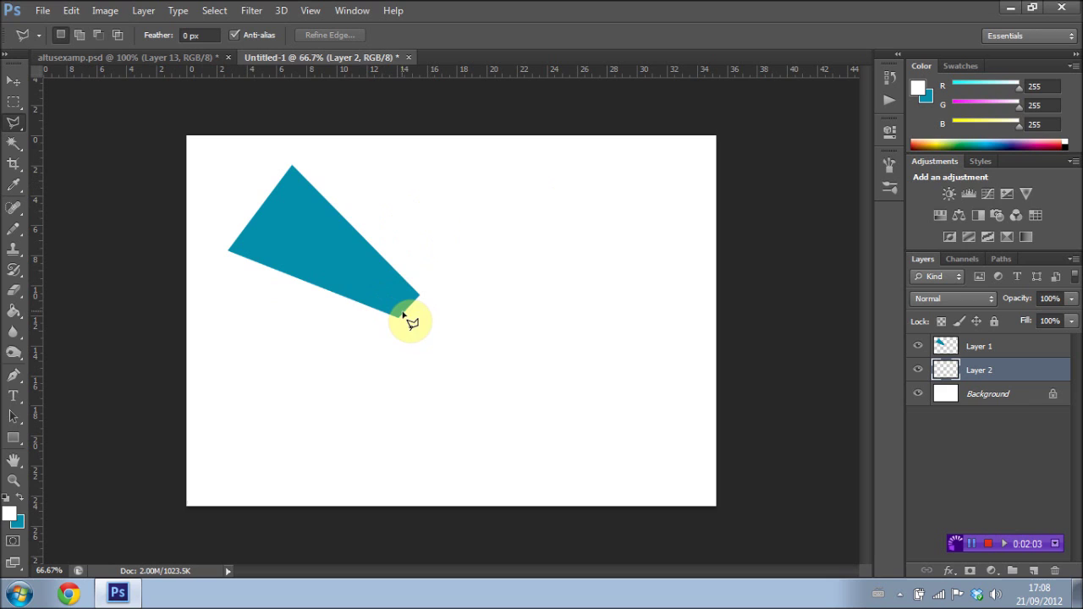
pyautogui.click(355, 285)
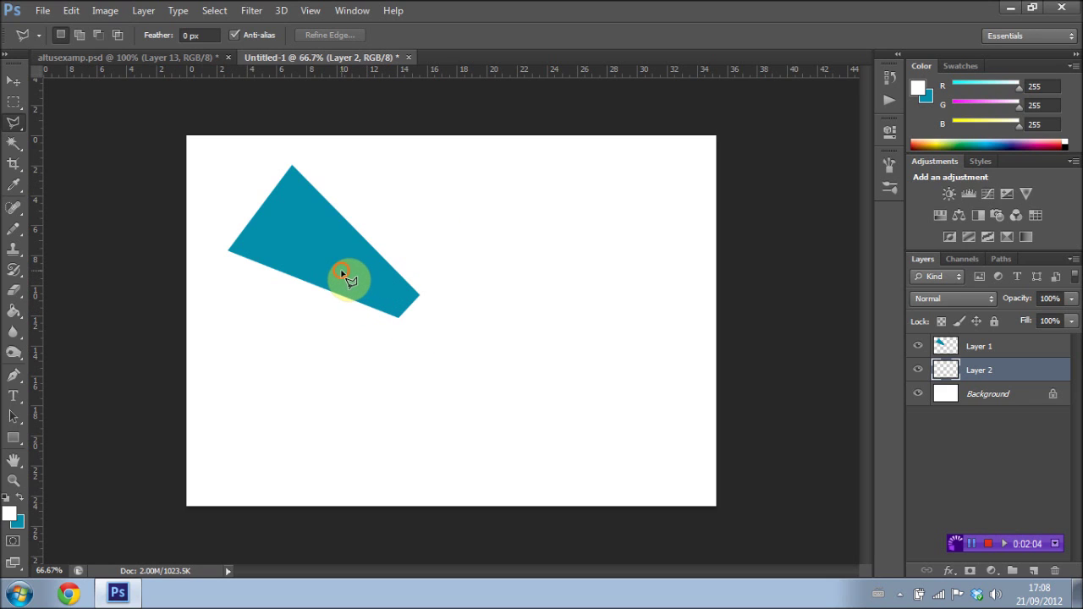
pyautogui.click(294, 380)
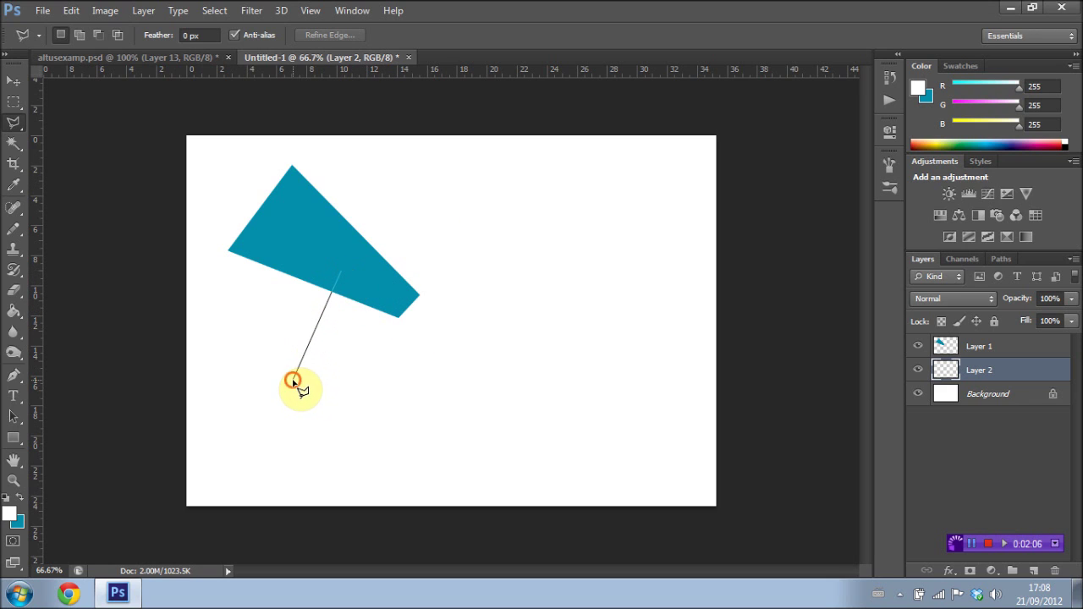
pyautogui.click(336, 399)
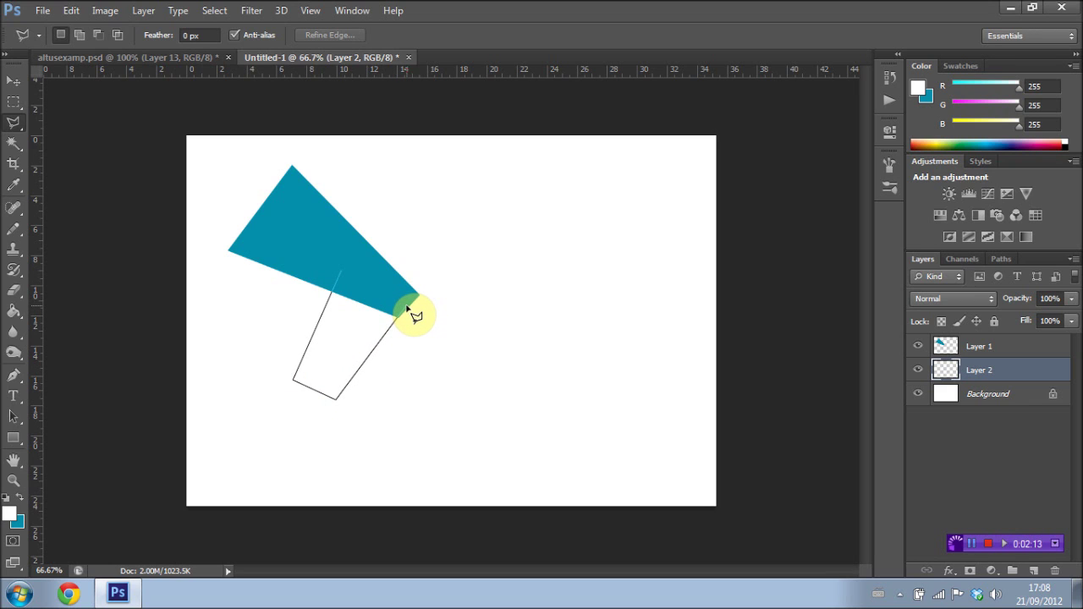
pyautogui.click(407, 310)
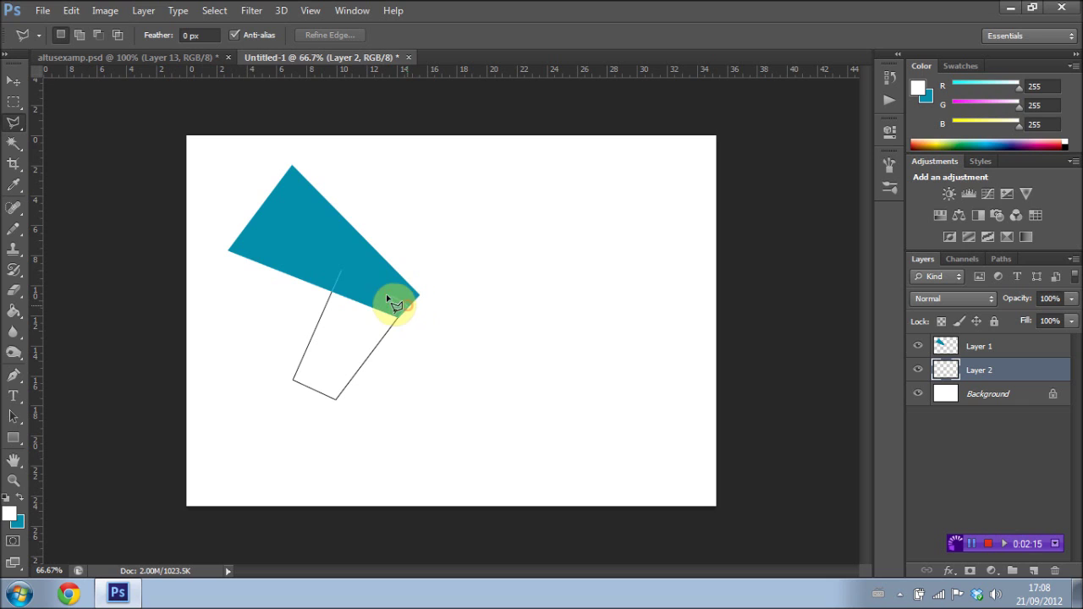
pyautogui.click(343, 274)
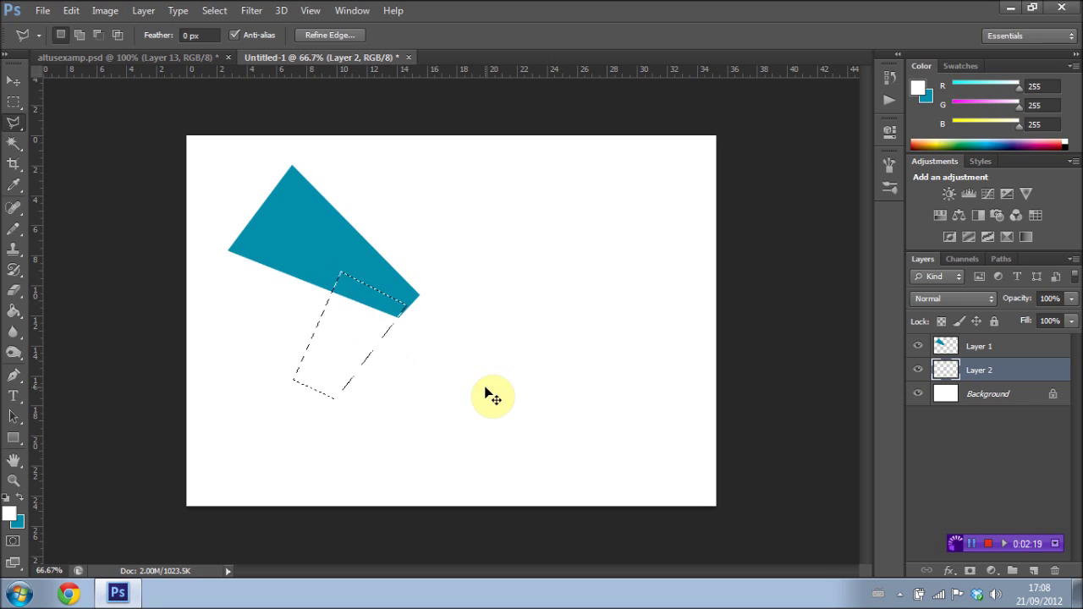
pyautogui.hotkey('ctrl', 'BackSpace')
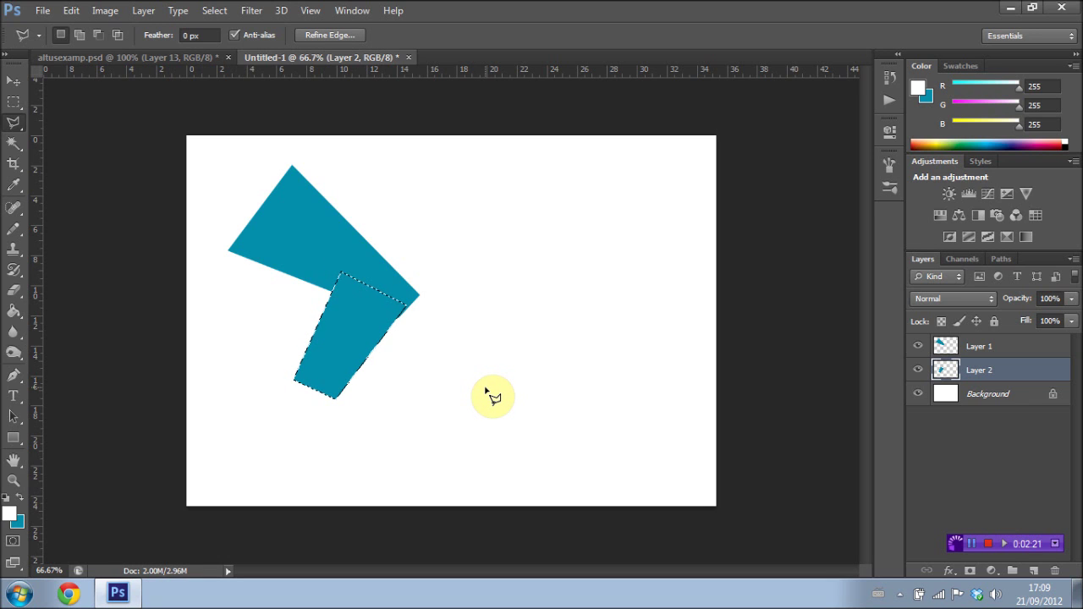
pyautogui.hotkey('ctrl', 'd')
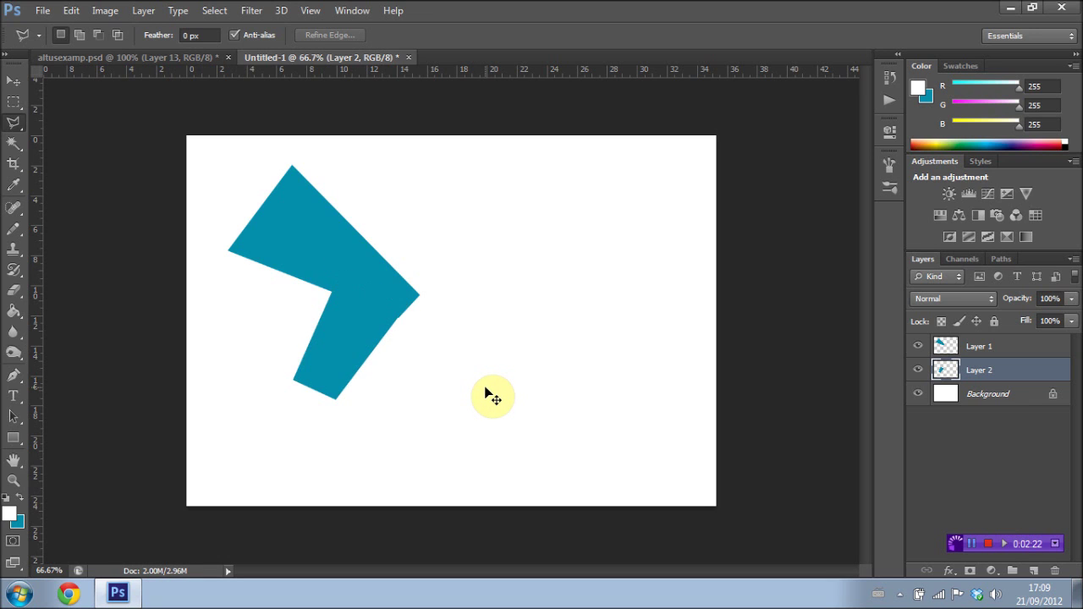
# Zoom in on the shapes' right corner and nudge the lower panel one pixel right.
pyautogui.click(14, 480)
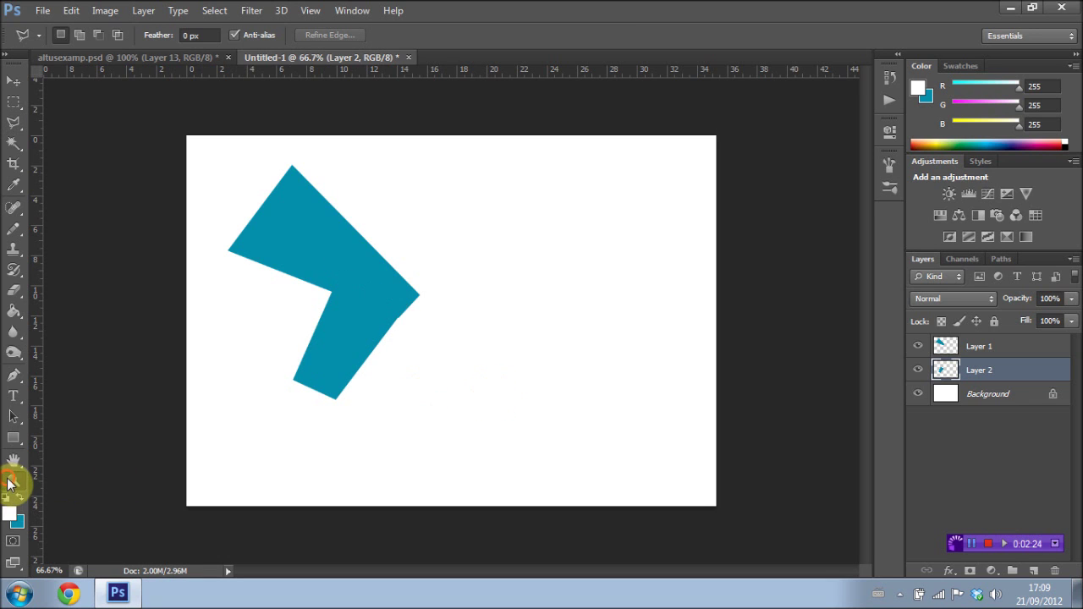
pyautogui.click(390, 347)
pyautogui.click(397, 322)
pyautogui.click(398, 251)
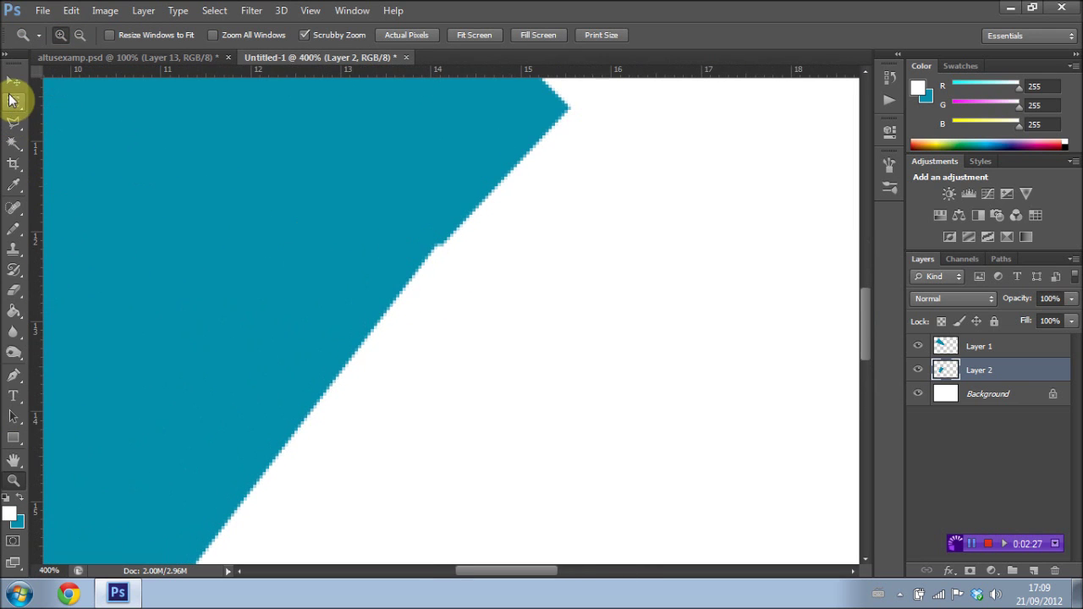
pyautogui.click(14, 81)
pyautogui.press('Right')
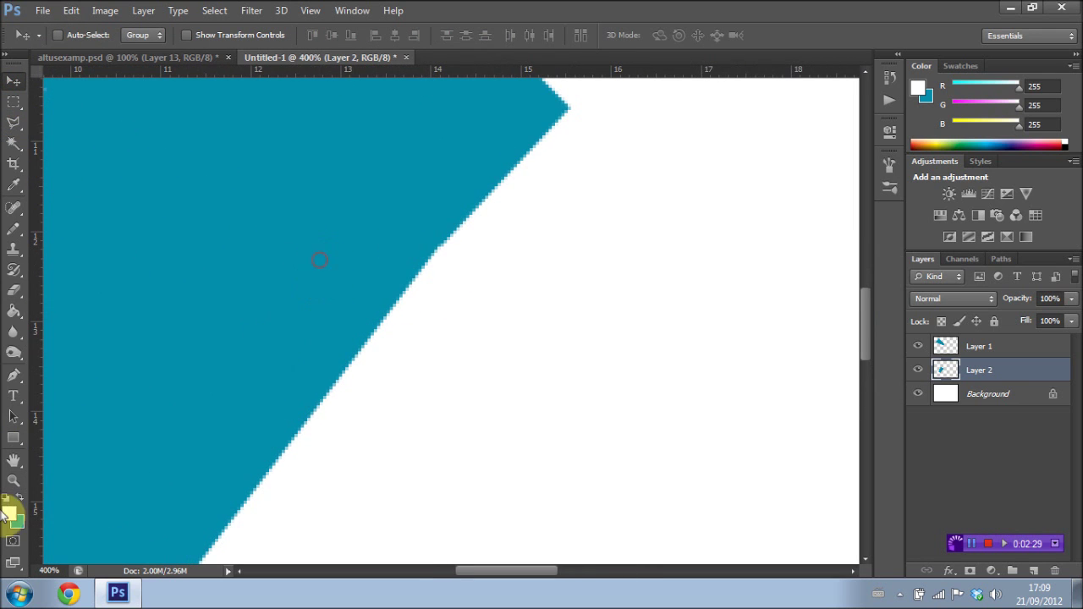
# Return the view to 100% and burn a shadow along the fold between the strips.
pyautogui.click(14, 480)
pyautogui.click(79, 35)
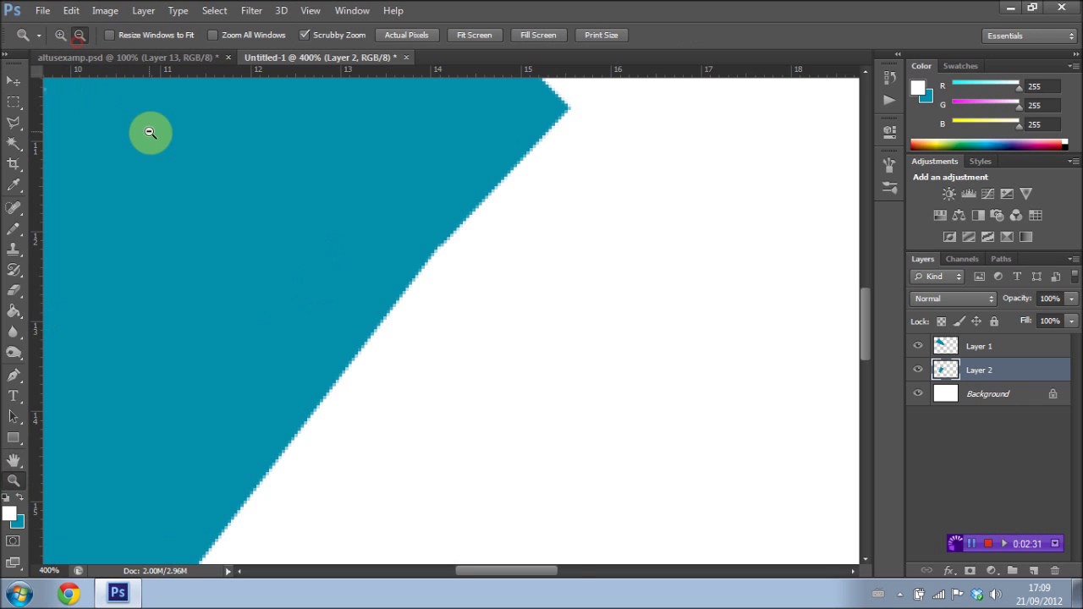
pyautogui.click(150, 128)
pyautogui.click(150, 128)
pyautogui.click(254, 266)
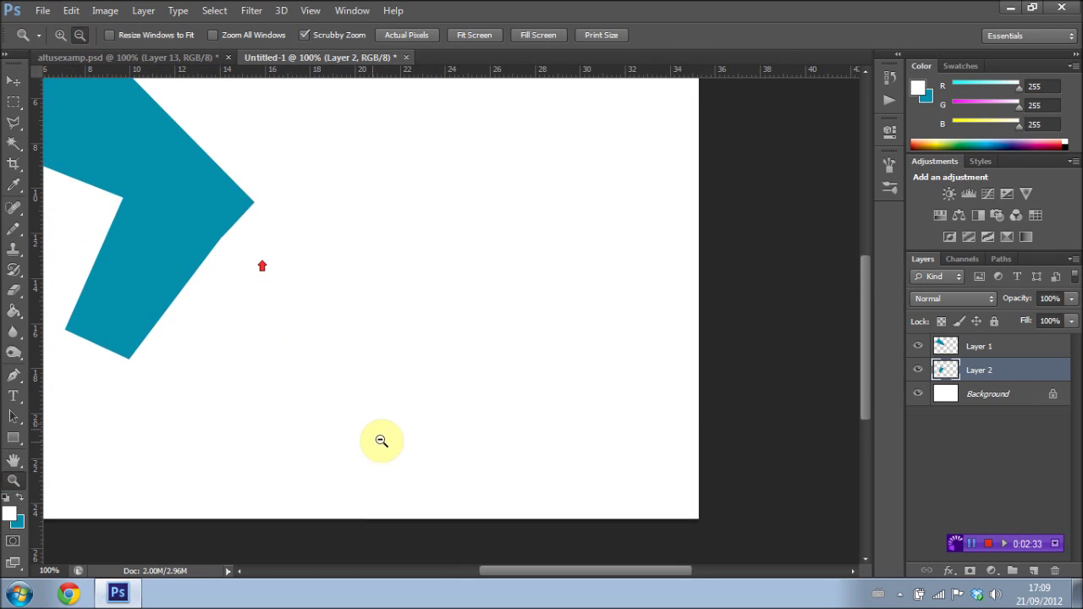
pyautogui.click(286, 365)
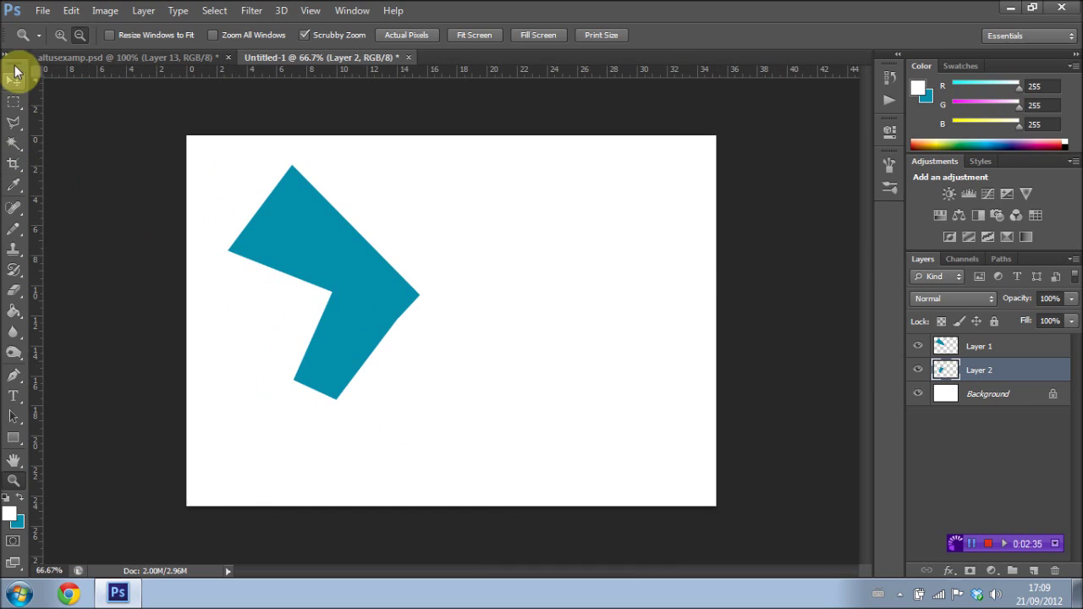
pyautogui.click(60, 35)
pyautogui.click(329, 250)
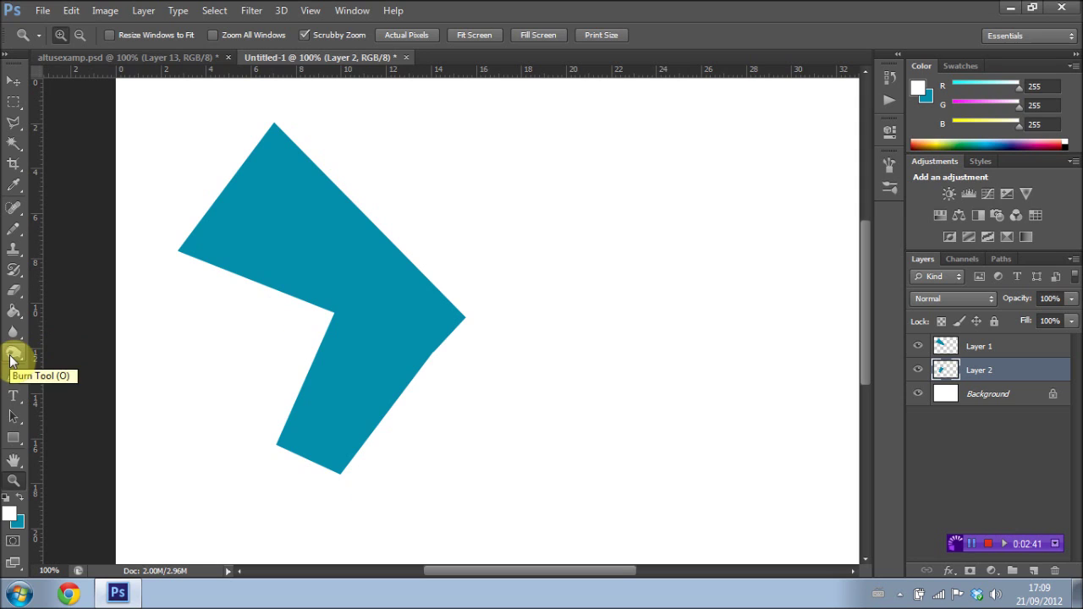
pyautogui.click(12, 357)
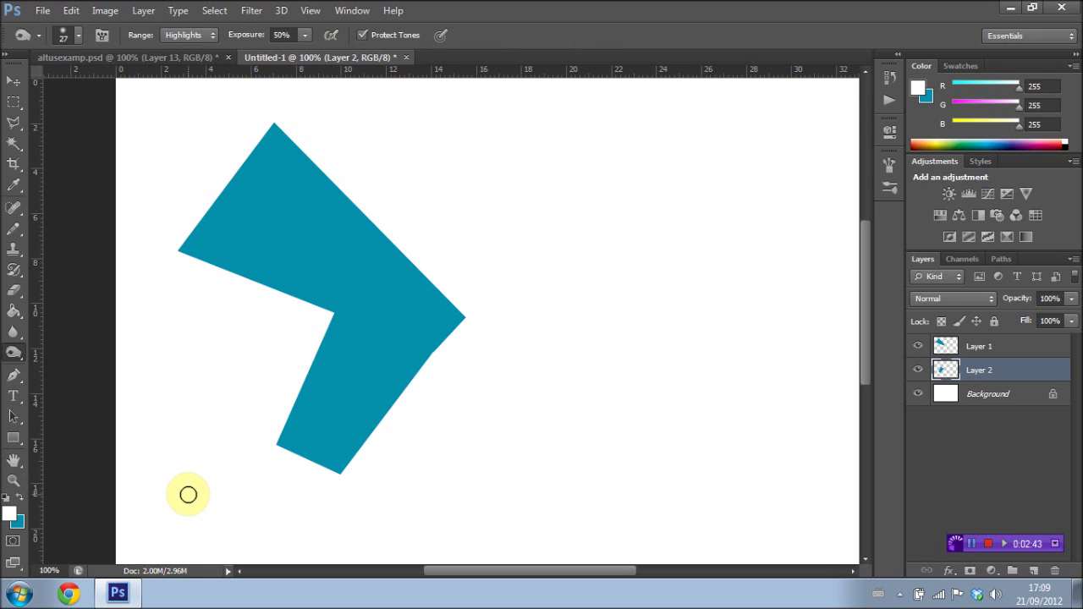
pyautogui.moveTo(188, 494)
pyautogui.mouseDown()
pyautogui.moveTo(318, 417)
pyautogui.moveTo(334, 309)
pyautogui.moveTo(348, 312)
pyautogui.moveTo(334, 306)
pyautogui.moveTo(436, 352)
pyautogui.moveTo(325, 303)
pyautogui.mouseUp()
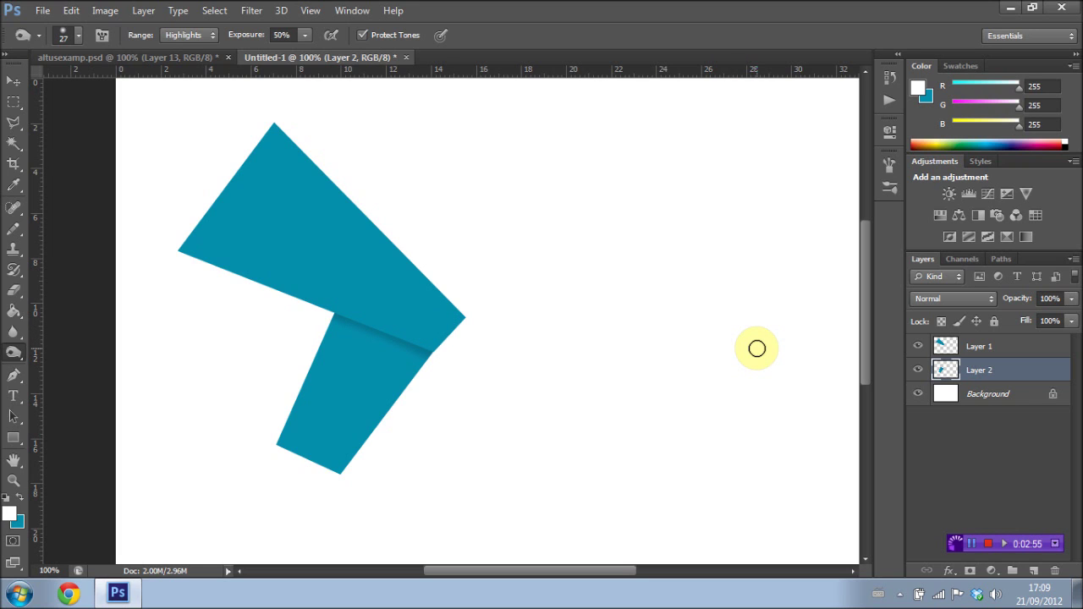
# Create a new Layer 3 directly above the Background layer.
pyautogui.click(961, 395)
pyautogui.click(143, 10)
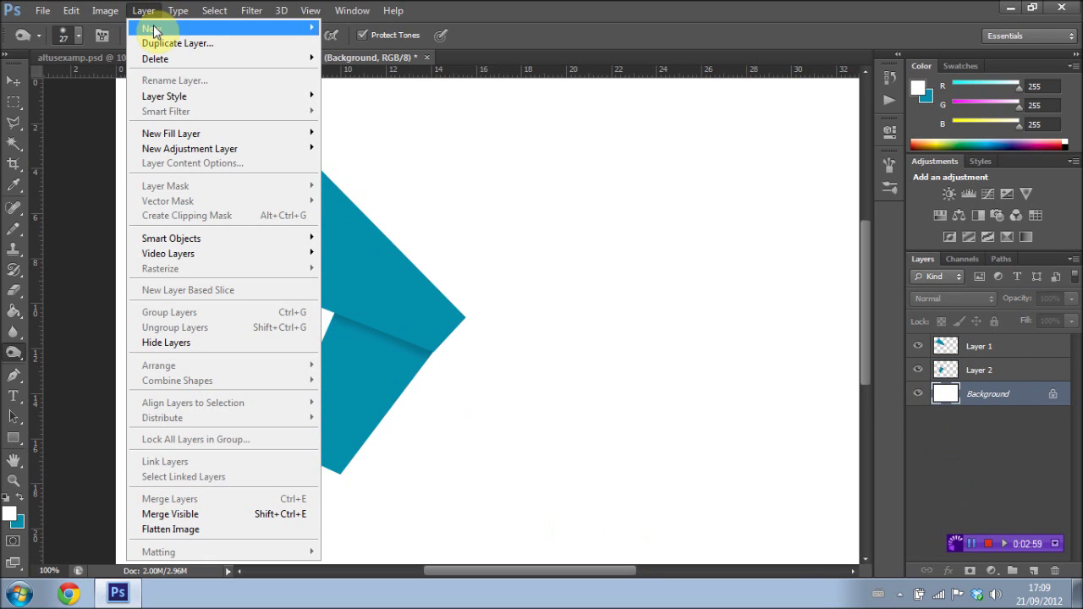
pyautogui.click(343, 29)
pyautogui.click(677, 184)
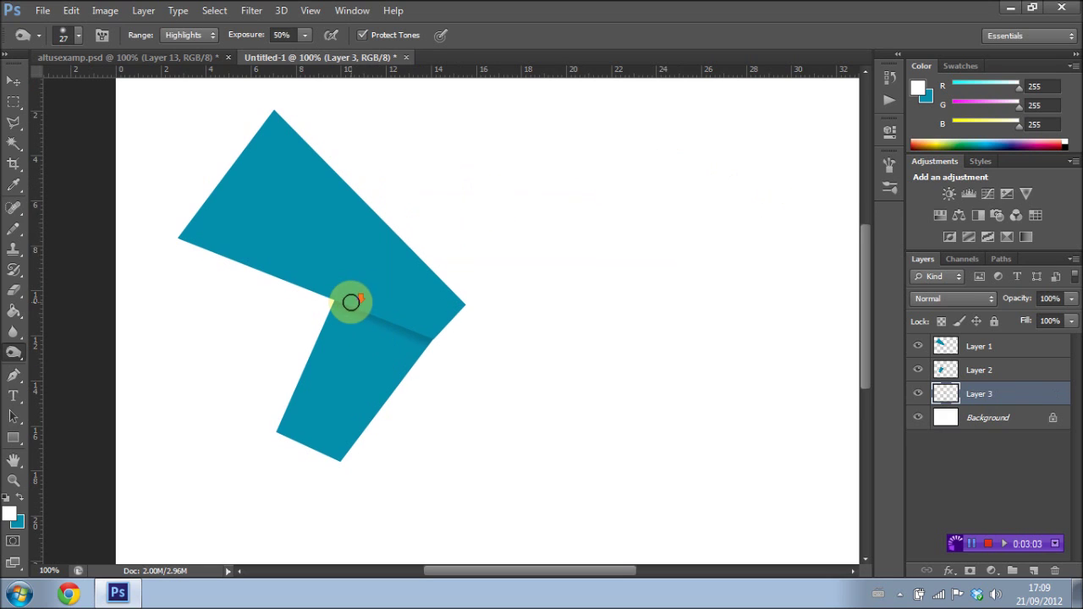
# Lasso a triangle pointing lower right from the lower strip, fill it teal, and deselect.
pyautogui.scroll(-2, 352, 302)
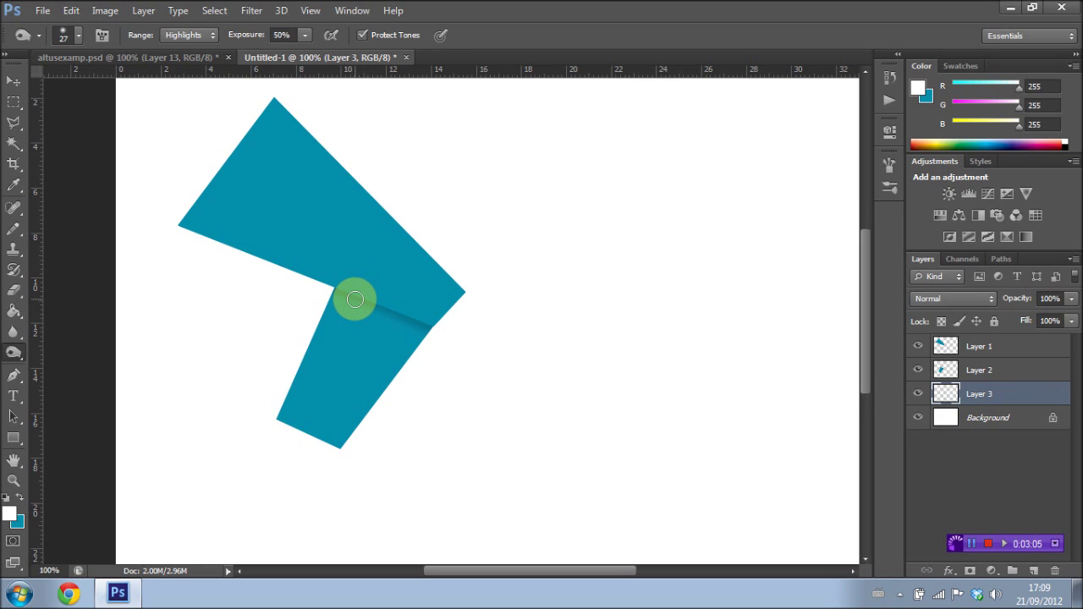
pyautogui.click(327, 334)
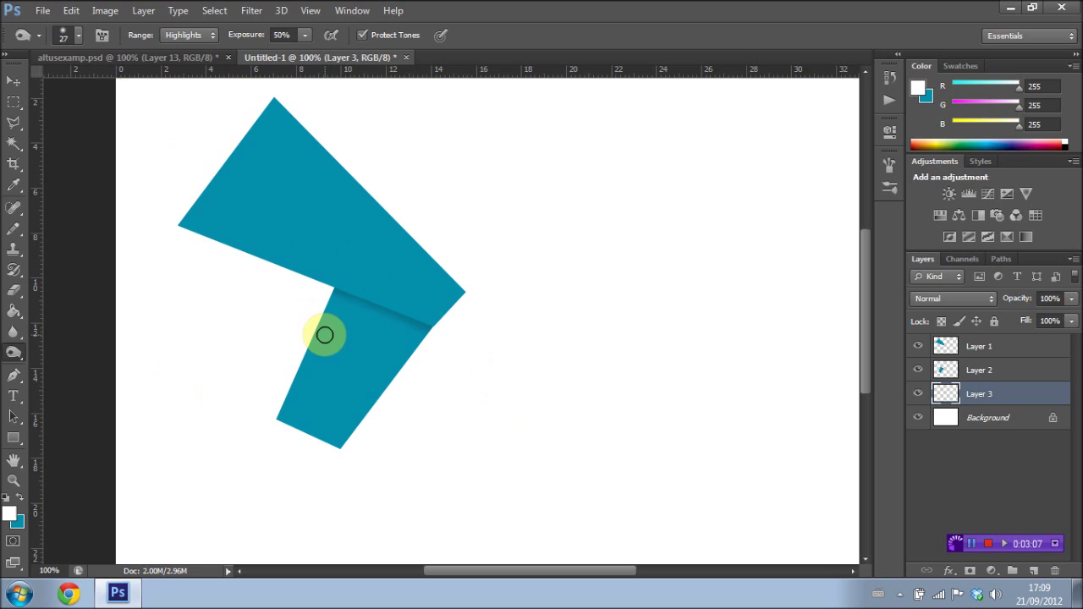
pyautogui.click(14, 124)
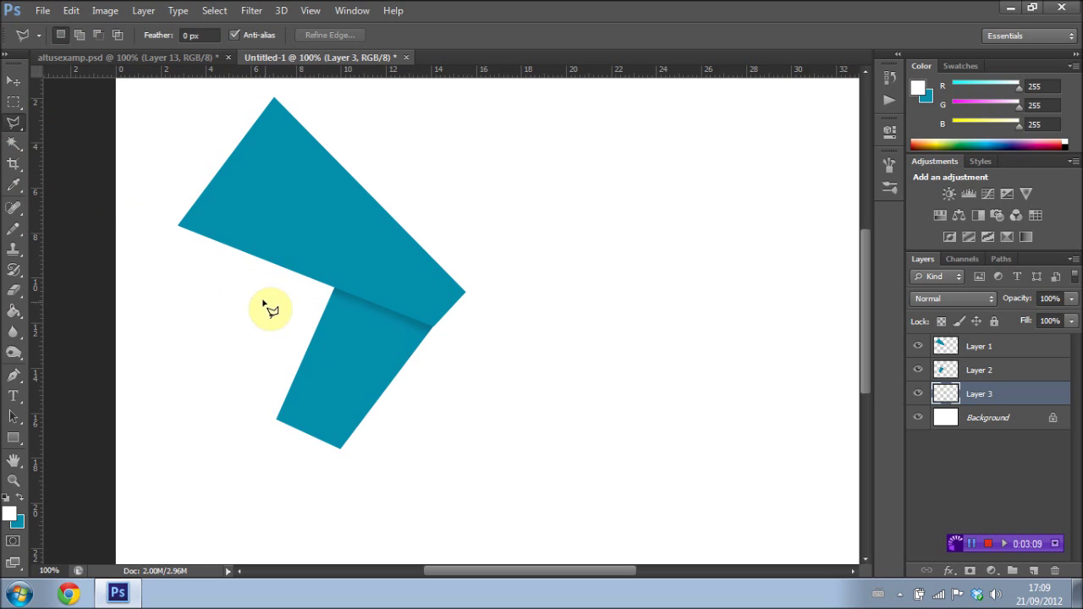
pyautogui.click(368, 368)
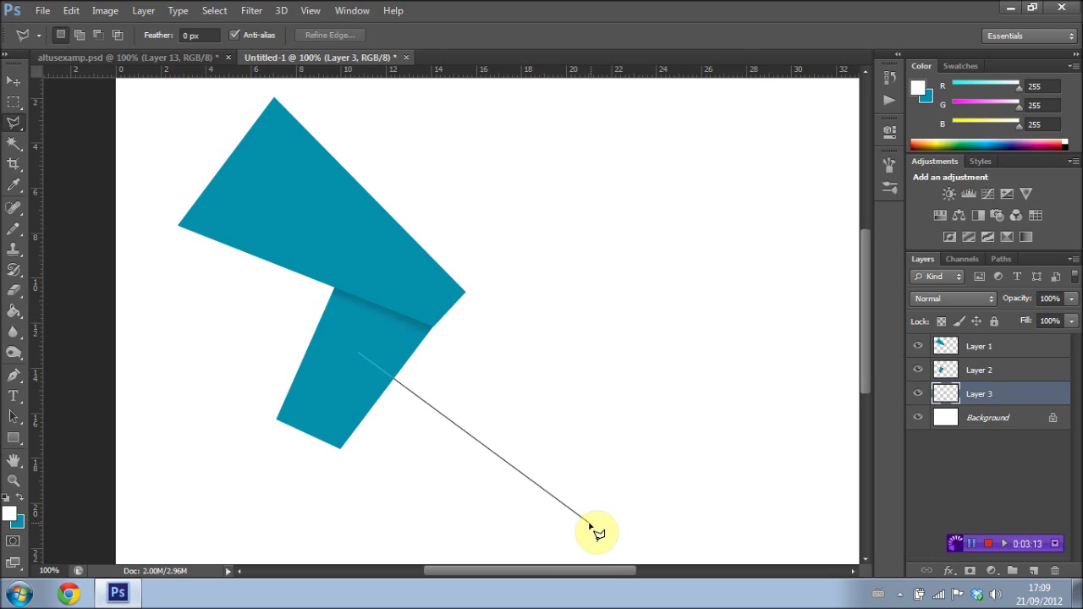
pyautogui.click(589, 522)
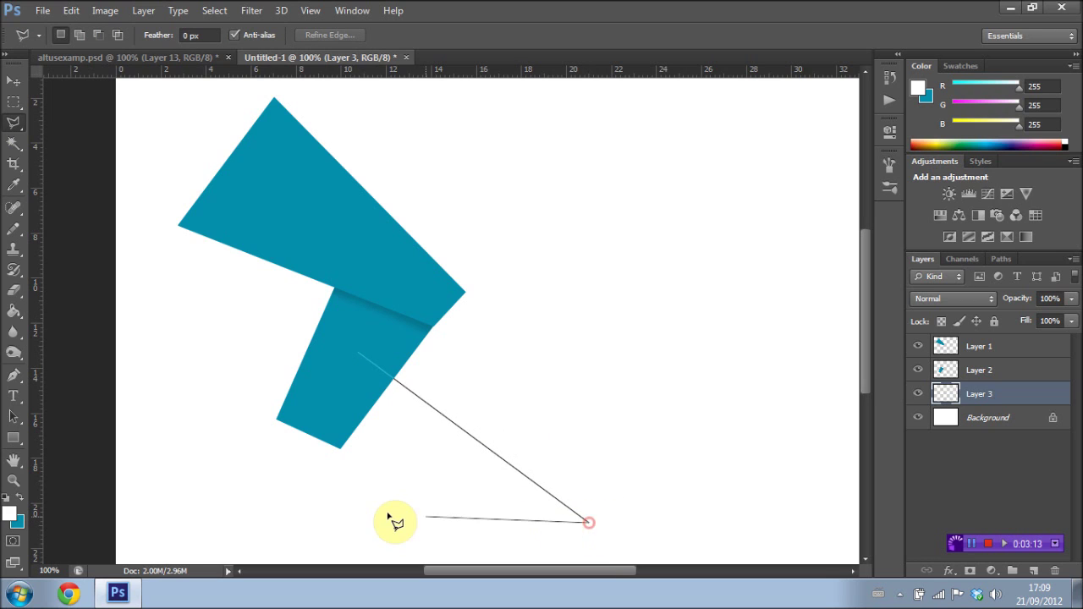
pyautogui.click(339, 448)
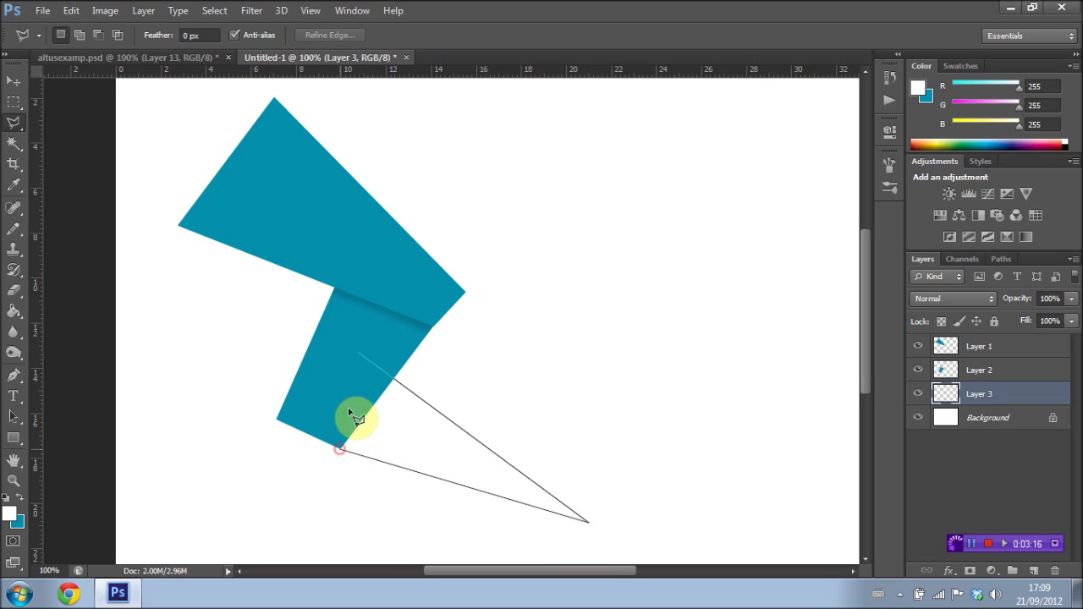
pyautogui.click(358, 360)
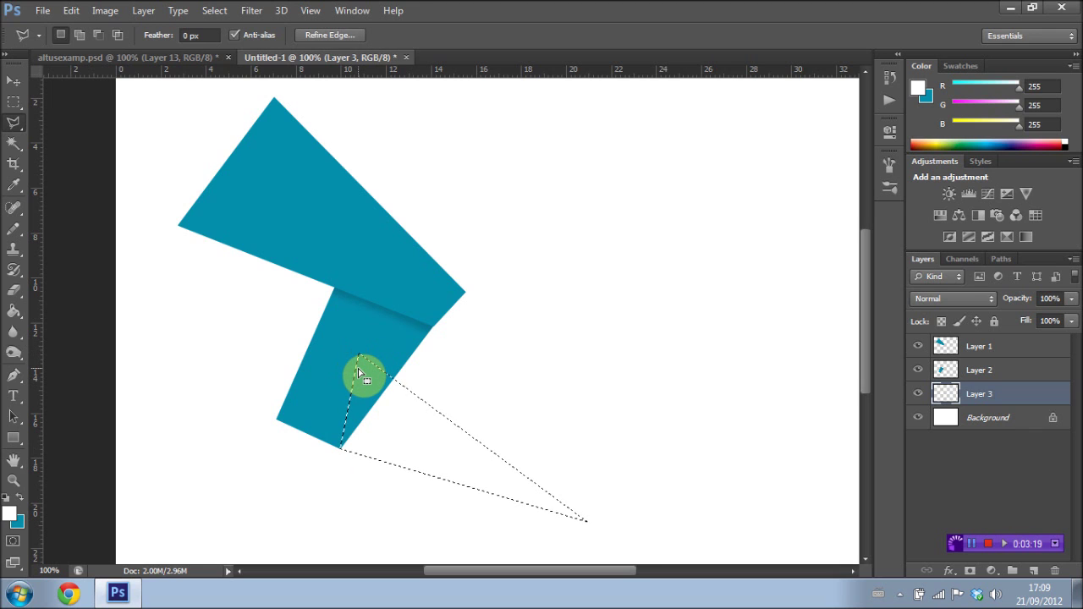
pyautogui.hotkey('ctrl', 'BackSpace')
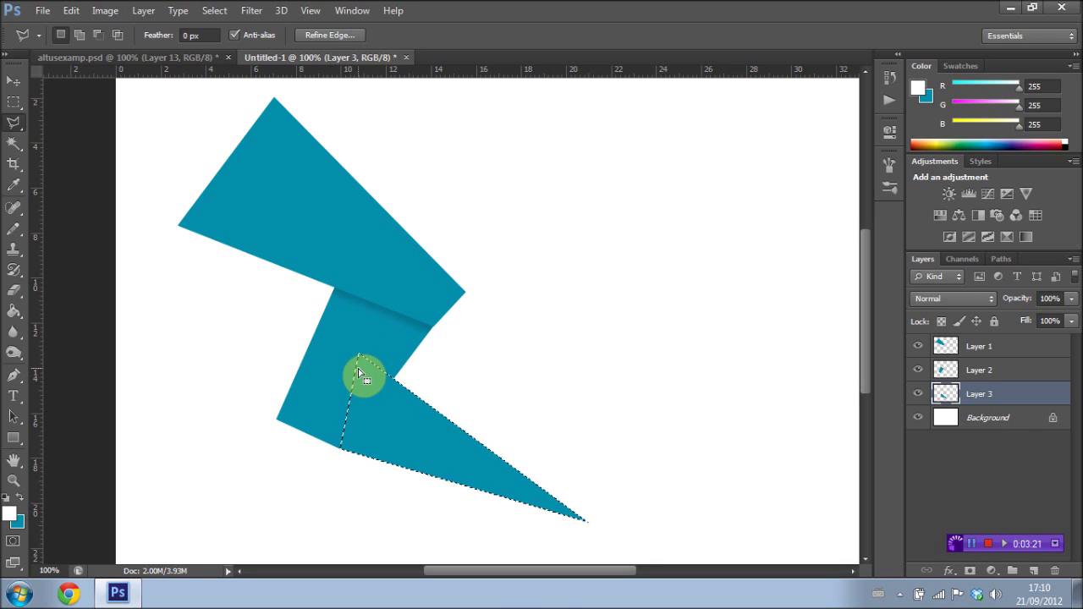
pyautogui.hotkey('ctrl', 'd')
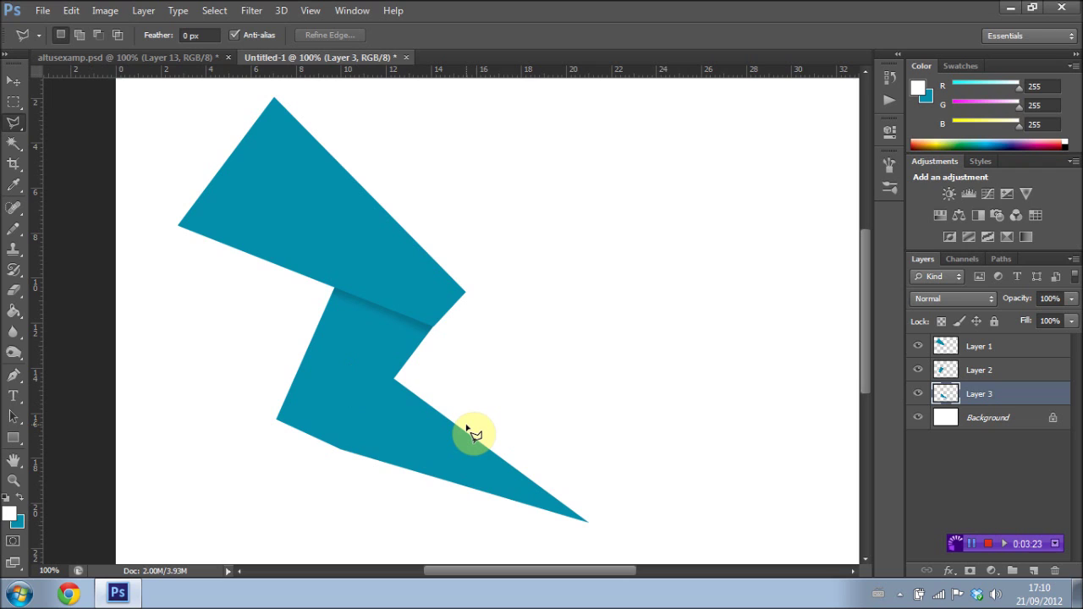
# Burn a crease shadow where the Layer 3 triangle meets the lower strip.
pyautogui.click(12, 353)
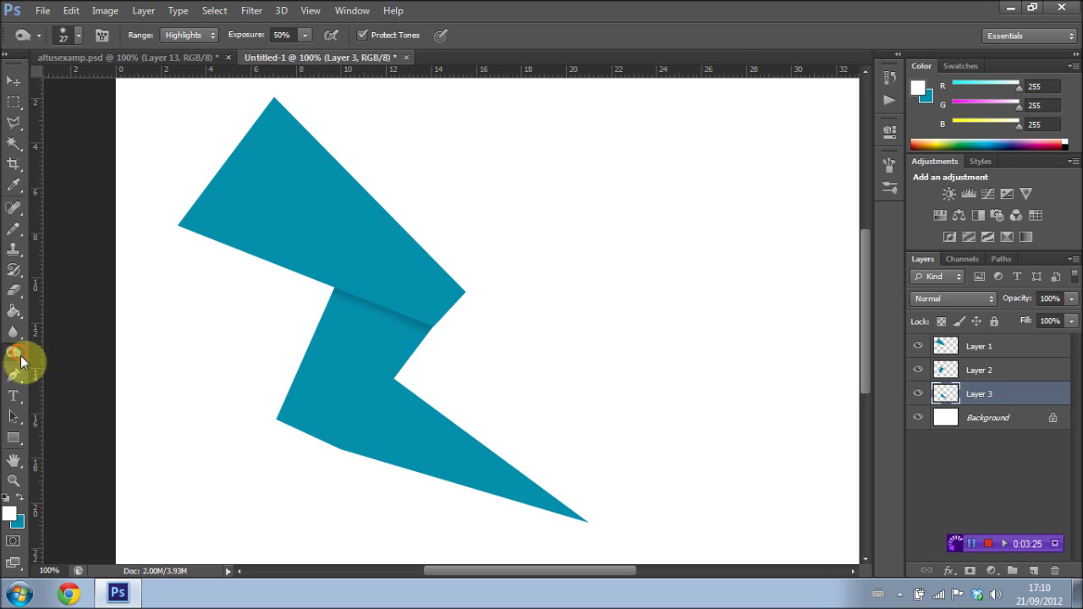
pyautogui.moveTo(396, 374)
pyautogui.mouseDown()
pyautogui.moveTo(344, 449)
pyautogui.moveTo(394, 370)
pyautogui.mouseUp()
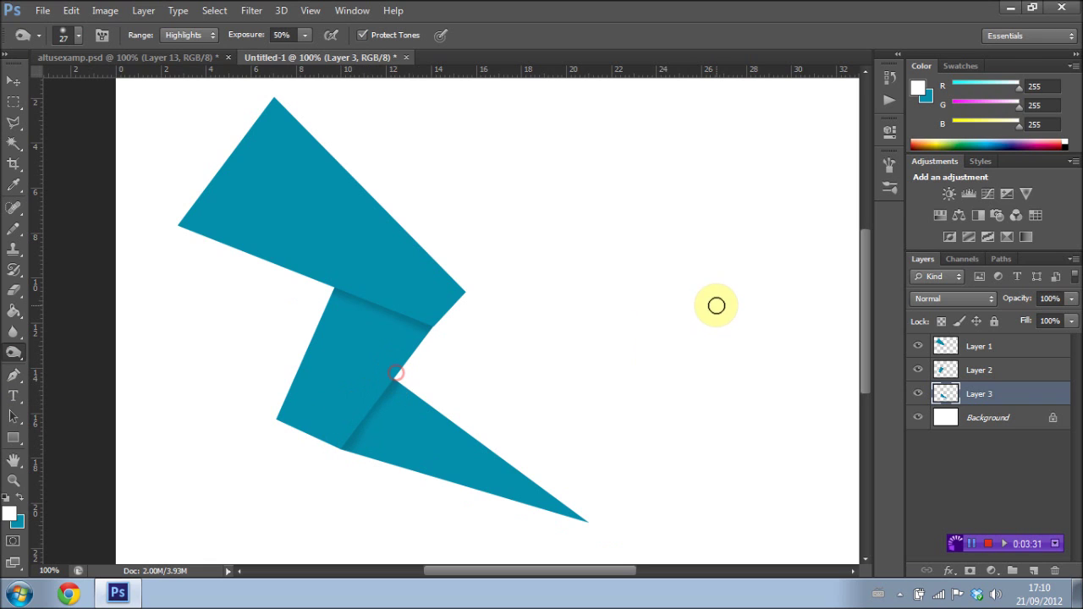
pyautogui.moveTo(471, 571); pyautogui.dragTo(480, 573)
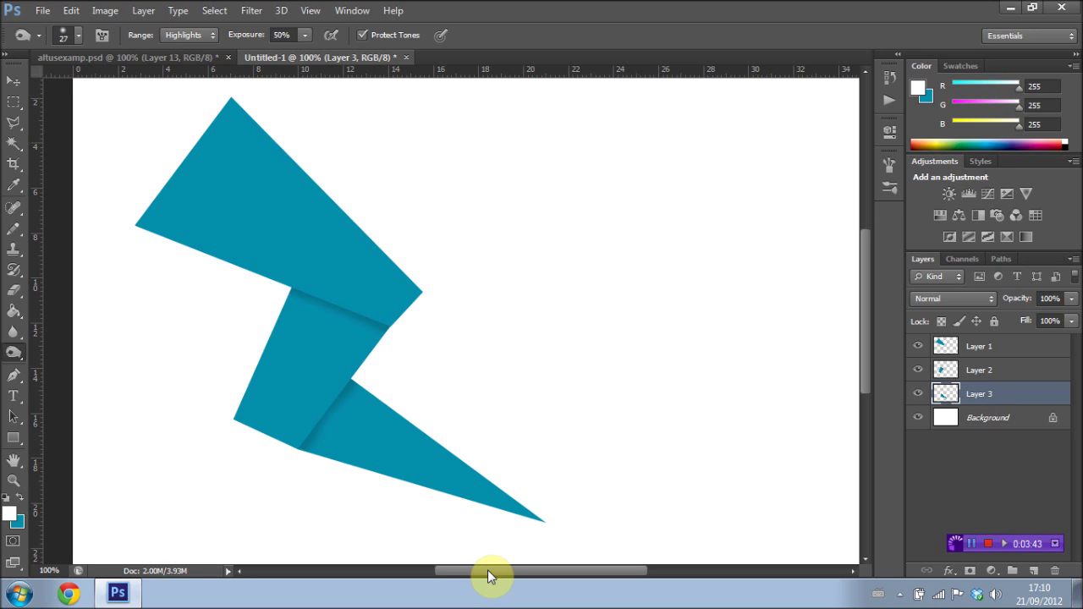
# Bring the altusexamp.psd example document to the front.
pyautogui.click(147, 59)
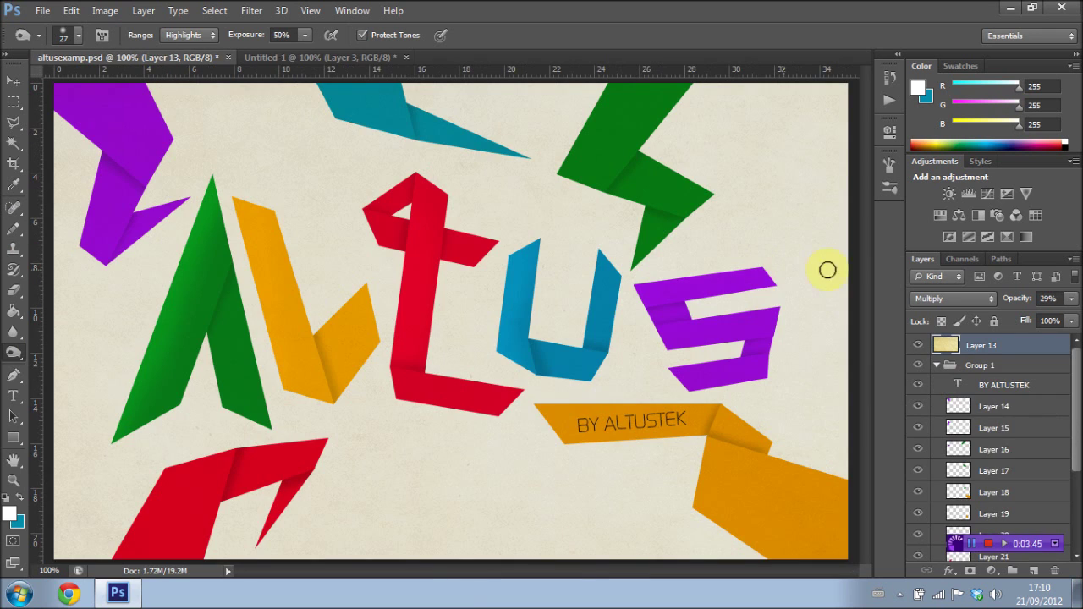